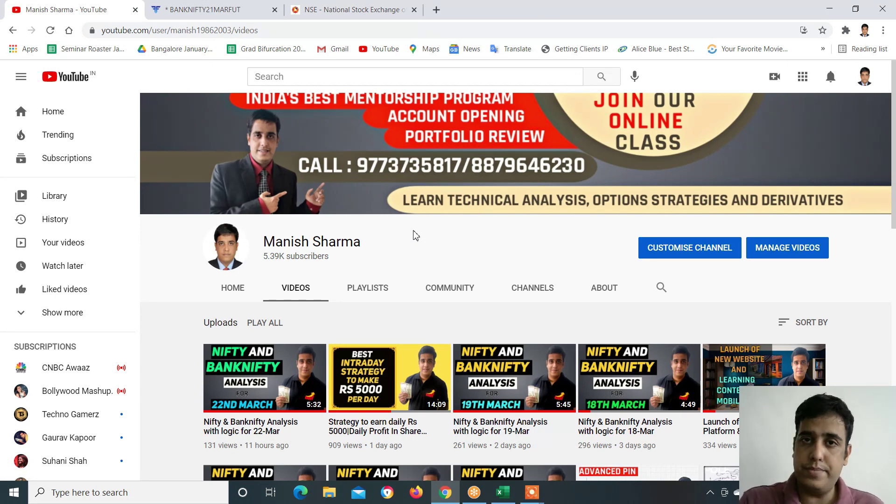
- Switch to the NSE website, search for BANKNIFTY and open its derivatives quote page
key(ctrl+shift+Tab)
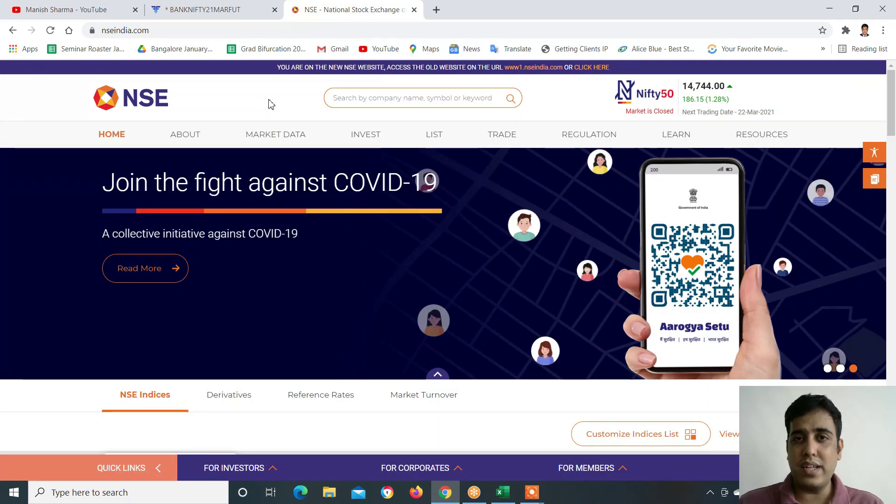
click(372, 98)
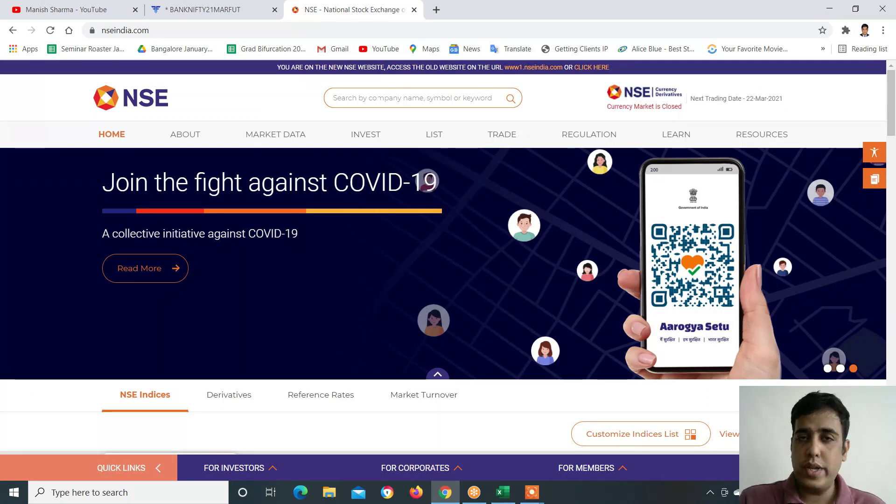
text(BANKNI)
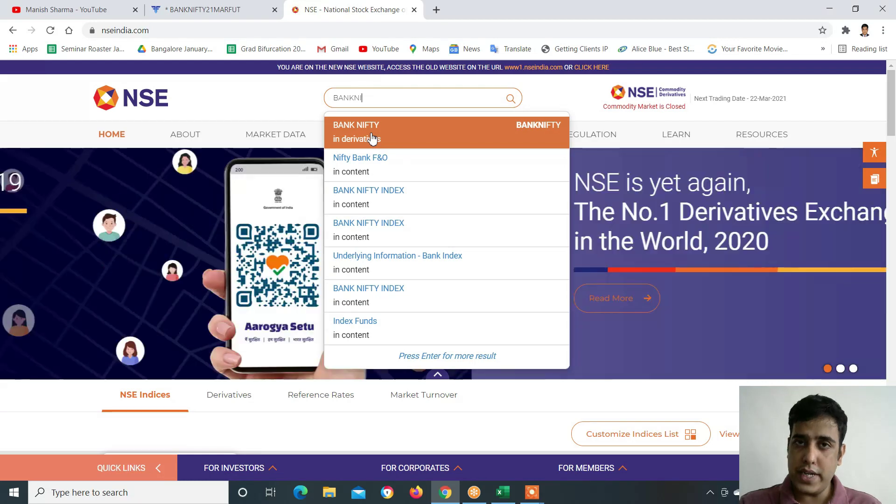
click(372, 138)
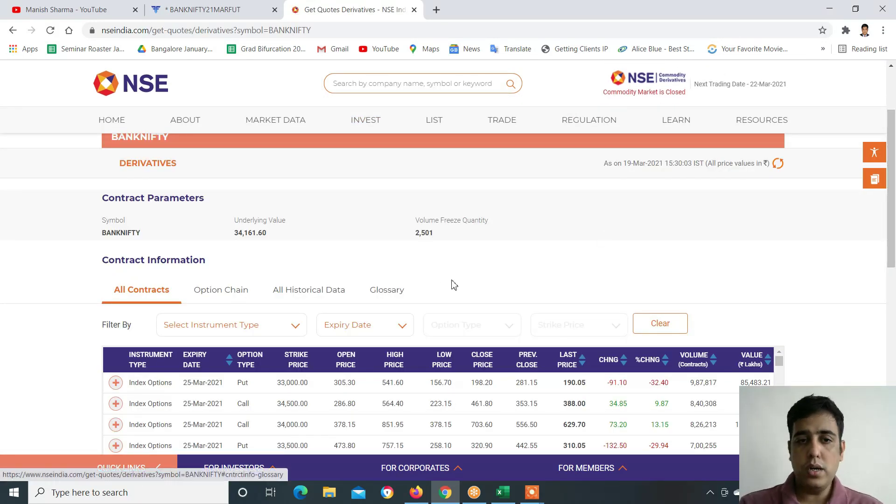
- Show the BANKNIFTY option chain and examine the call and put prices around the 34,100 strike up to 35,500
click(230, 294)
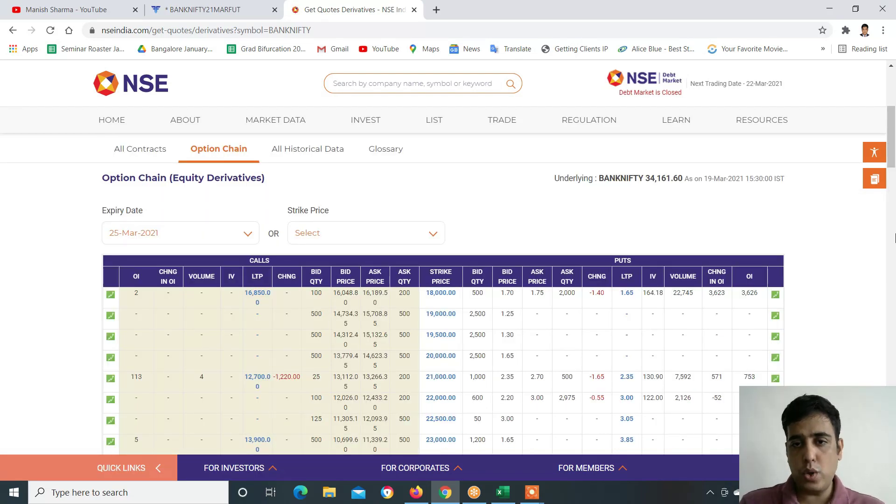
scroll(895, 166, down, 2)
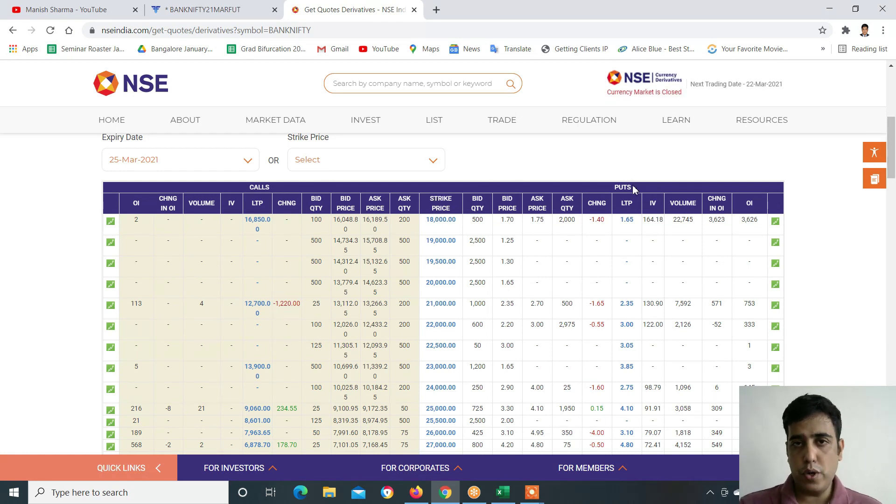
scroll(602, 229, up, 4)
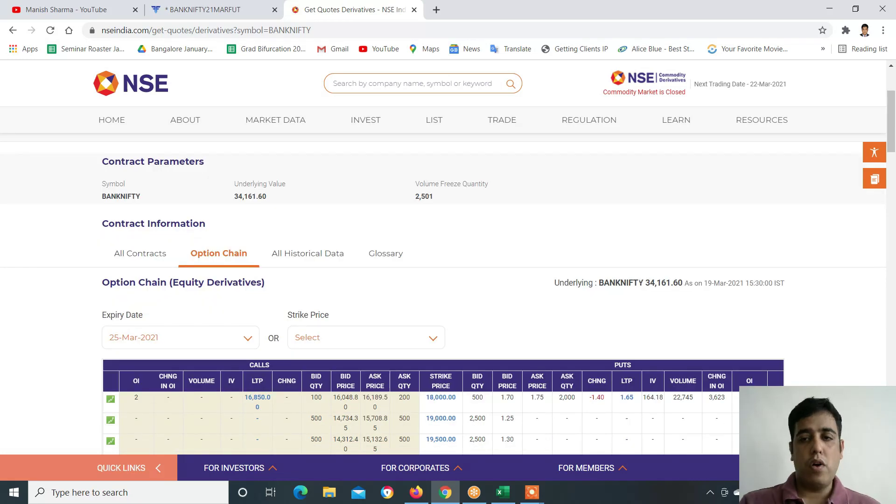
drag(638, 282, 205, 270)
scroll(895, 170, down, 20)
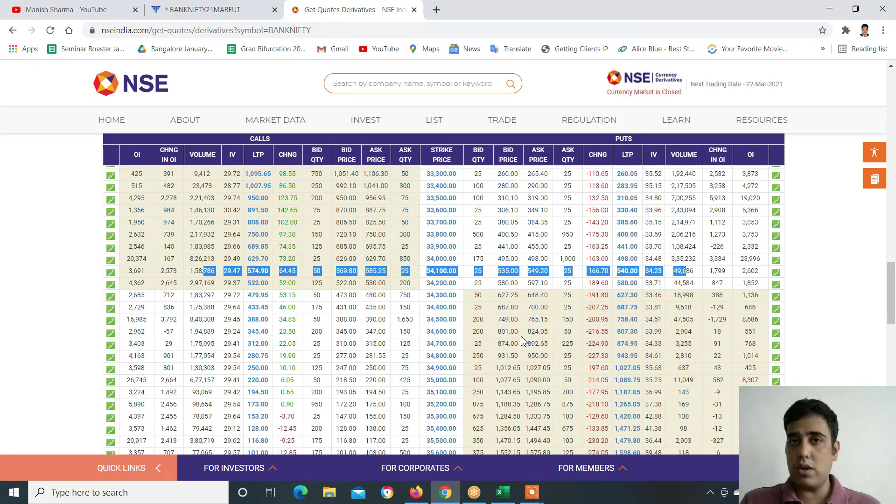
scroll(522, 341, down, 1)
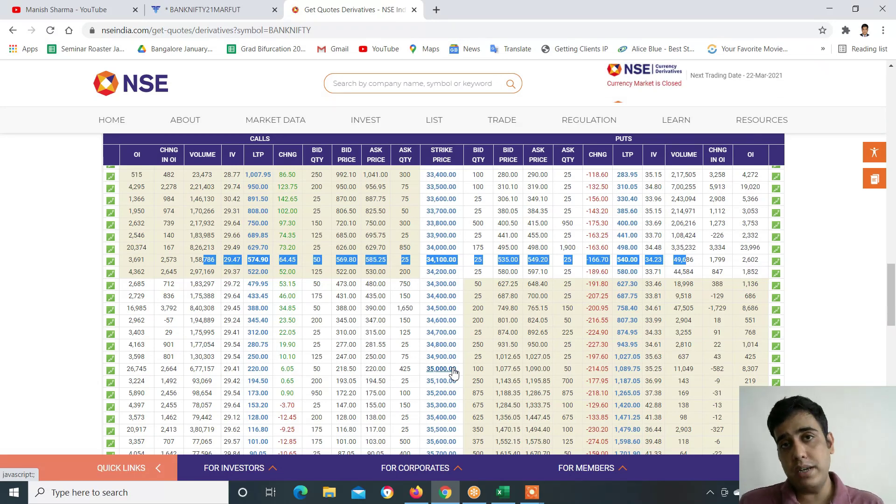
- Switch to the Excel worksheet and review the sell 35500 CE and buy 34500 CE legs of the strategy
key(alt+Tab)
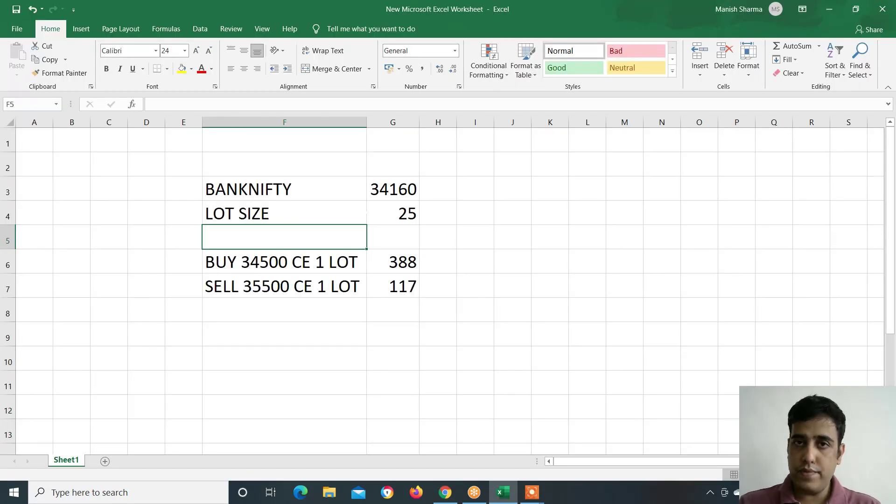
click(284, 285)
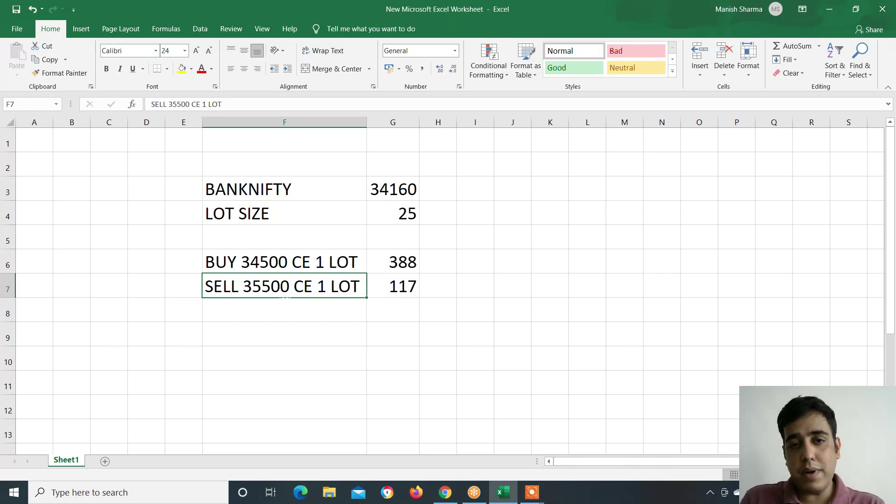
key(Up)
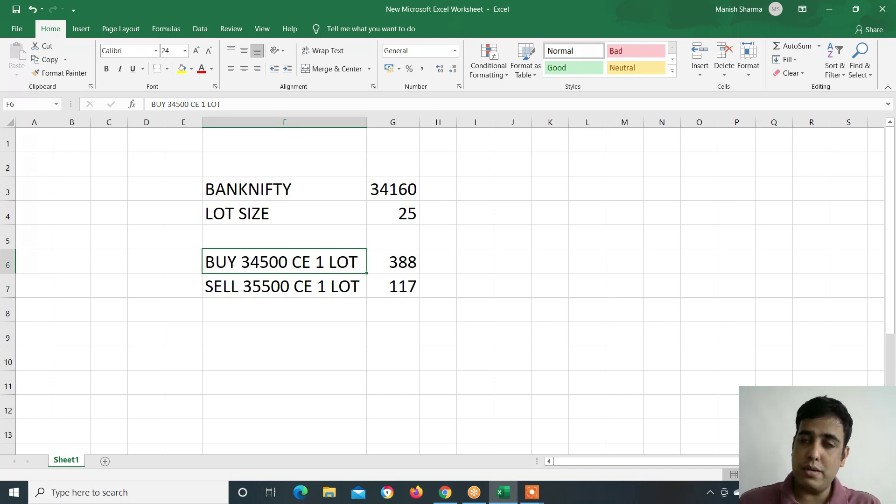
- Switch to Chrome, open Zerodha's F&O margin calculator and set the product to Options with the symbol BANKNIFTY 25-MAR-21
key(alt+Tab)
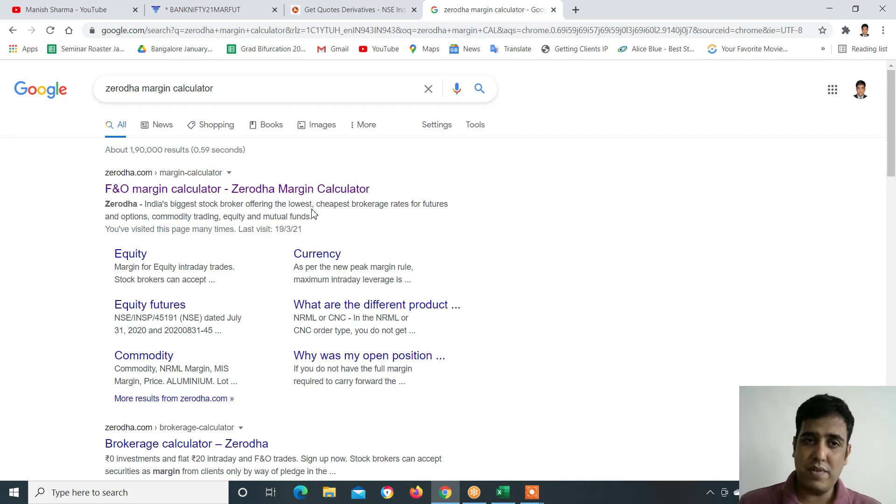
click(186, 187)
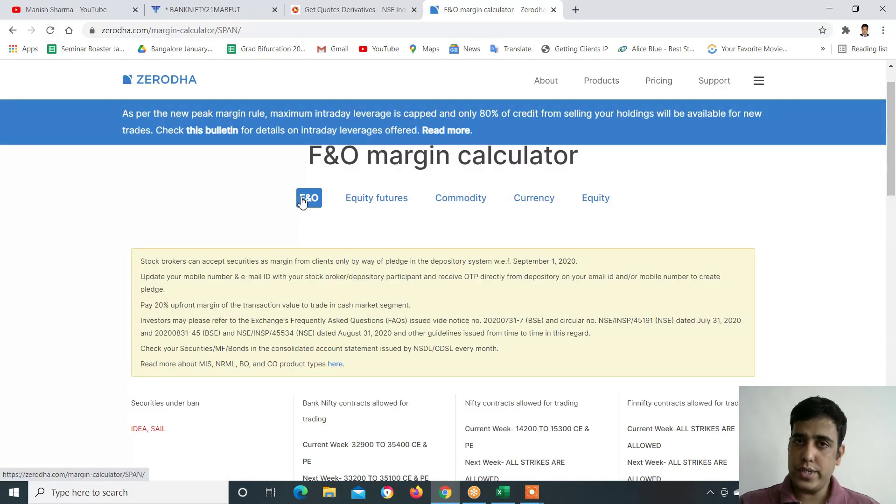
scroll(387, 181, down, 9)
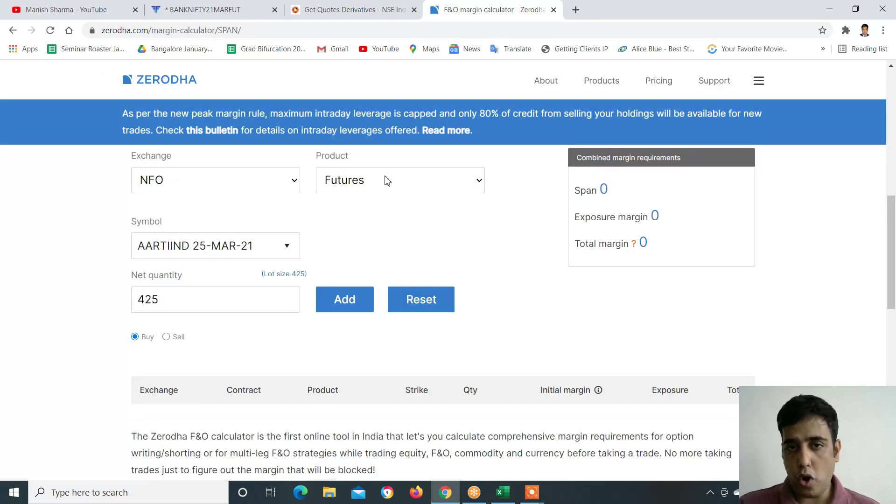
click(386, 181)
click(359, 213)
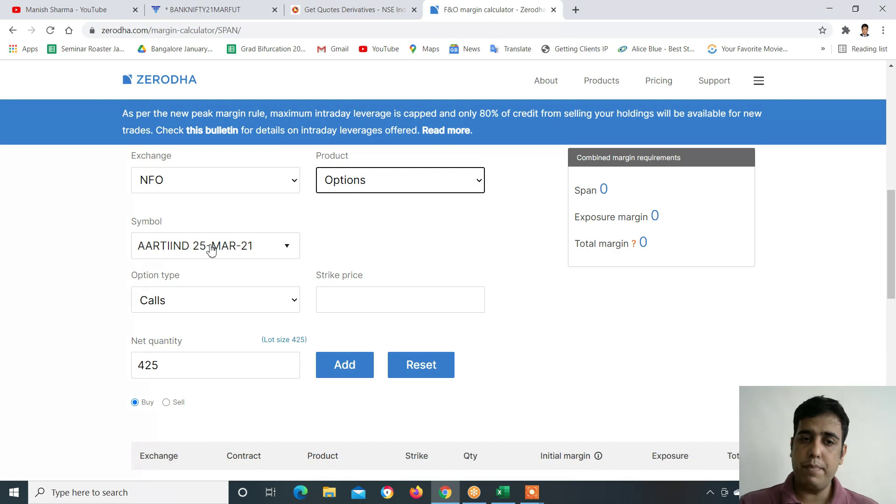
click(210, 250)
text(BANKNIFTY)
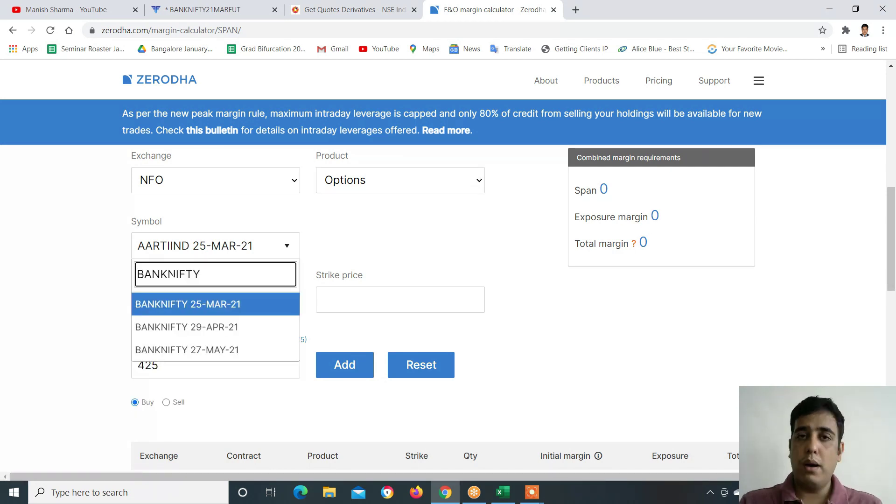
click(192, 306)
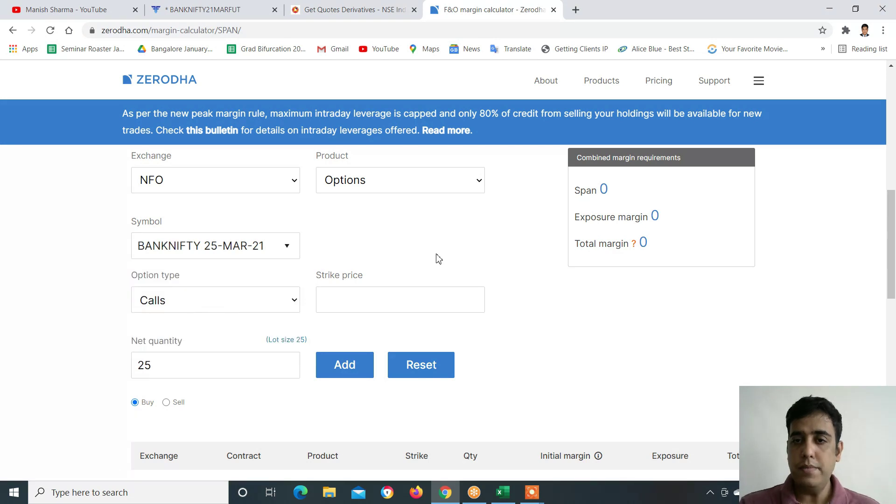
- Add a buy position for the 34500 call with a net quantity of 25 to the margin calculation
scroll(438, 259, down, 3)
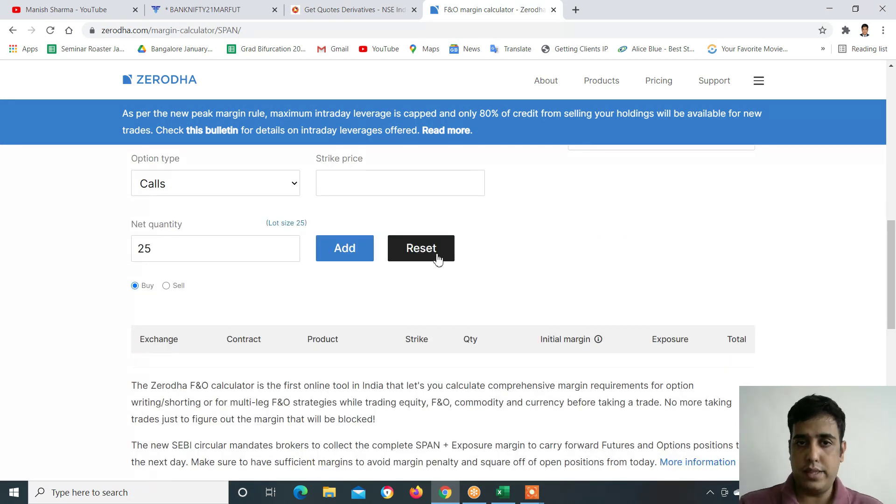
click(422, 189)
text(34500)
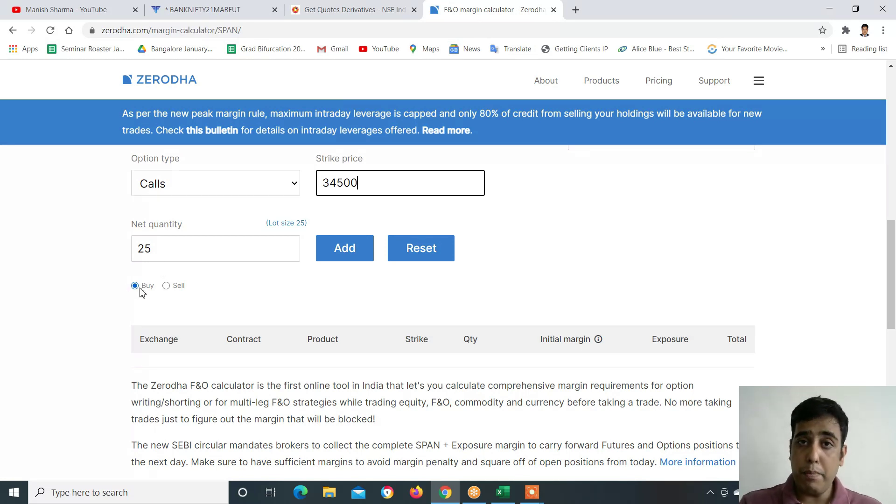
click(344, 250)
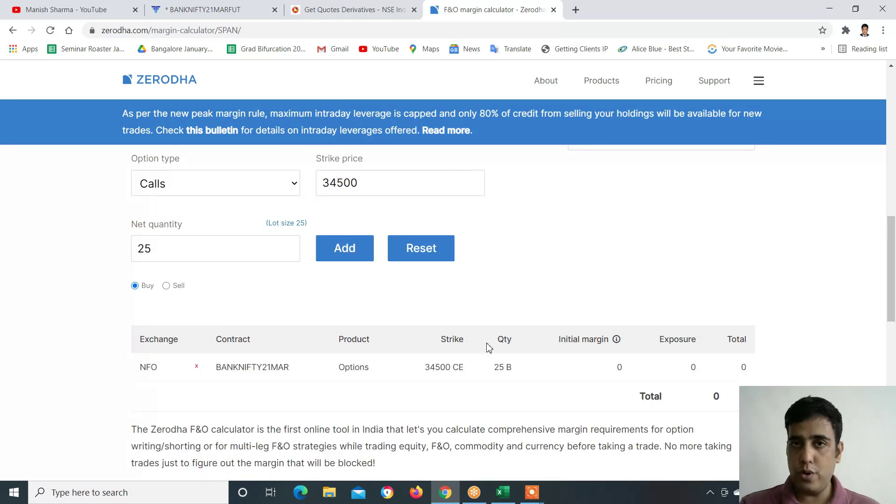
- Add a sell position for the 35500 call with a net quantity of 25 to the margin calculation
double_click(346, 183)
text(35500)
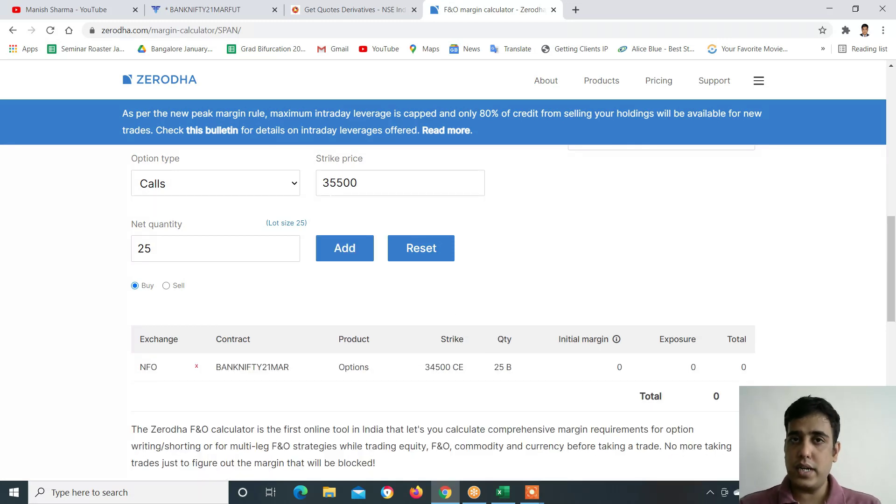
click(179, 286)
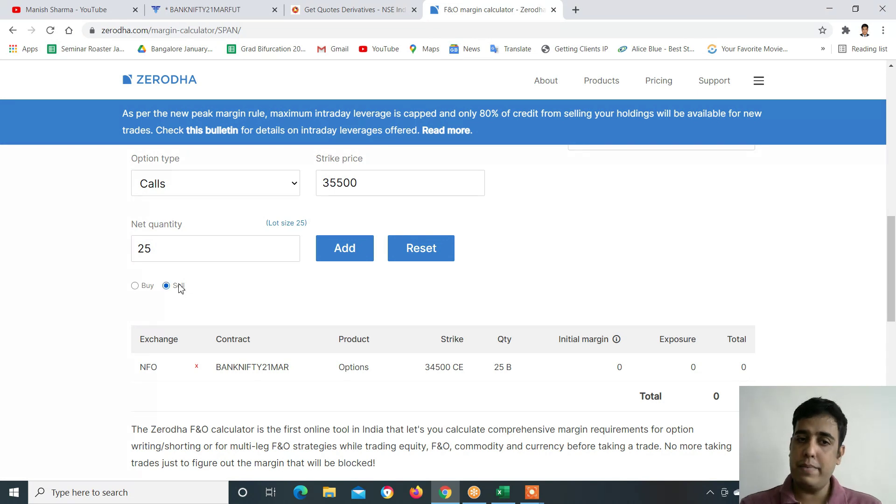
click(330, 252)
- Examine the two legs' total margin in the positions table and the total margin under the combined margin requirements
scroll(574, 222, down, 1)
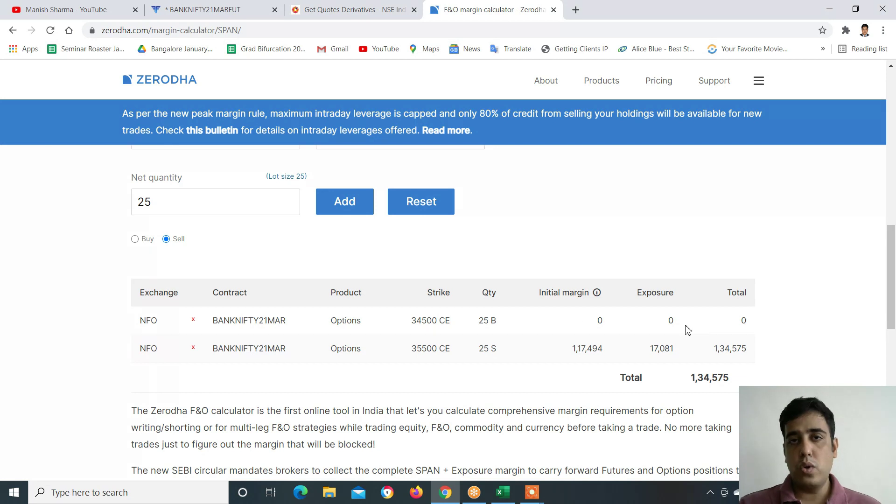
scroll(693, 335, down, 1)
drag(689, 356, 751, 358)
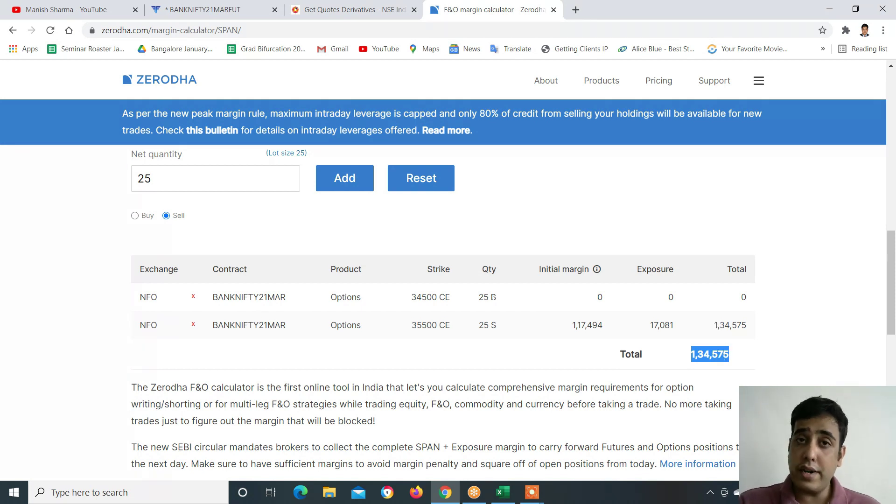
click(580, 237)
scroll(581, 238, up, 2)
scroll(581, 237, up, 3)
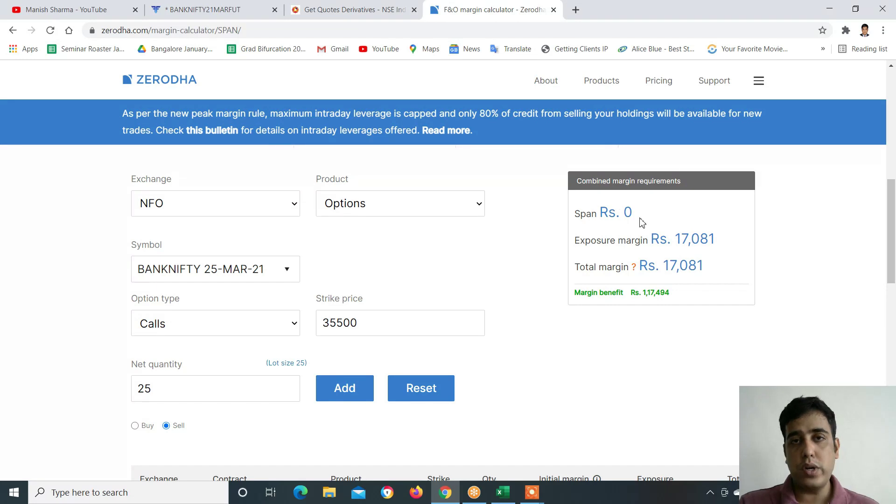
mouse_move(596, 274)
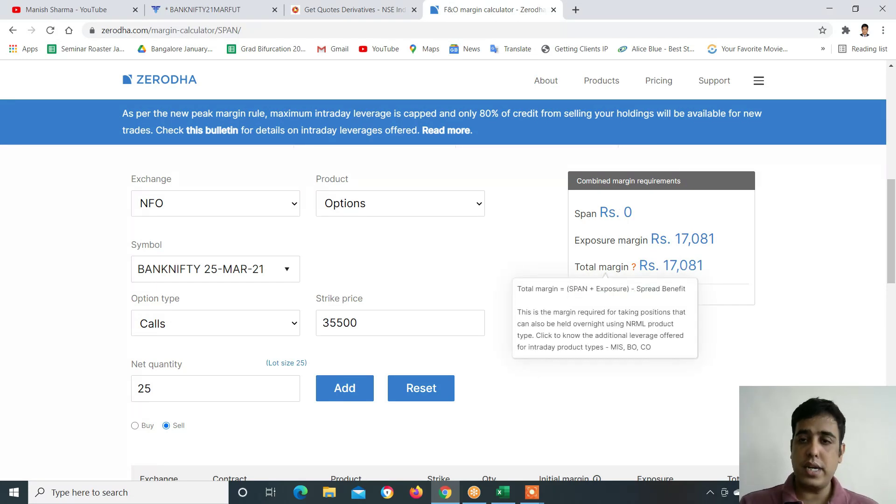
drag(719, 267, 658, 265)
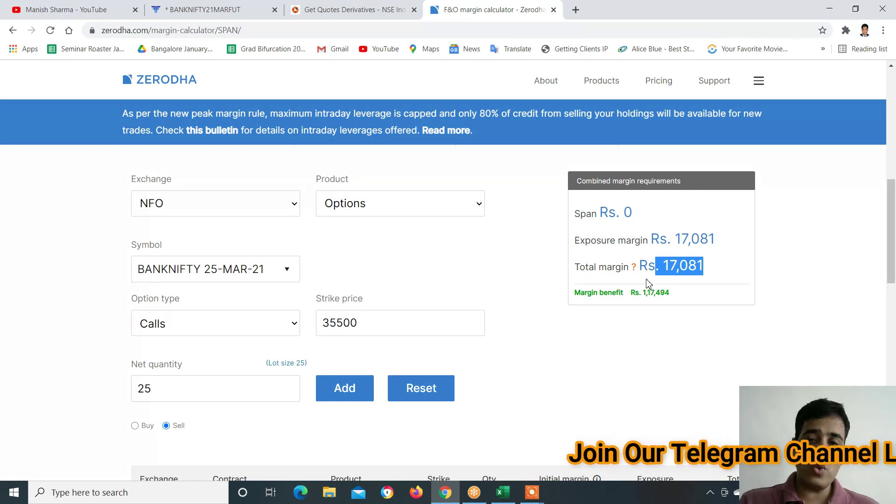
mouse_move(635, 273)
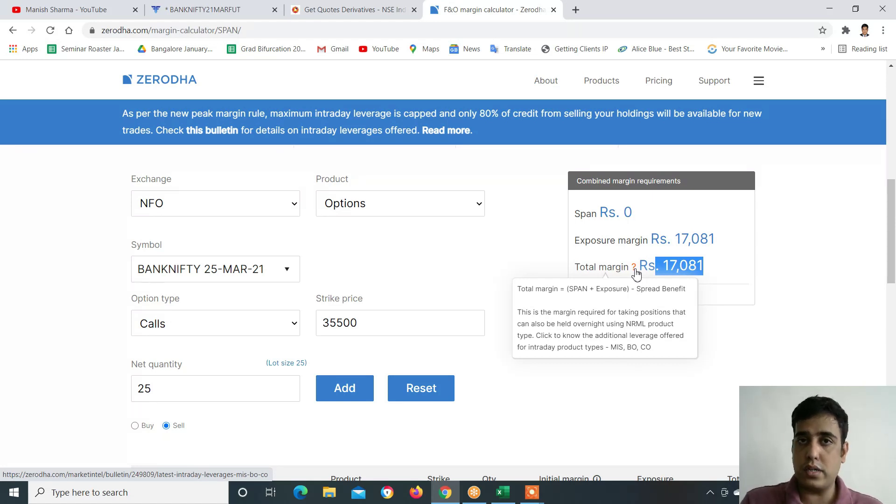
- Switch to the Excel strategy worksheet and record MARGIN 17000 in cells J3 and K3
key(alt+Tab)
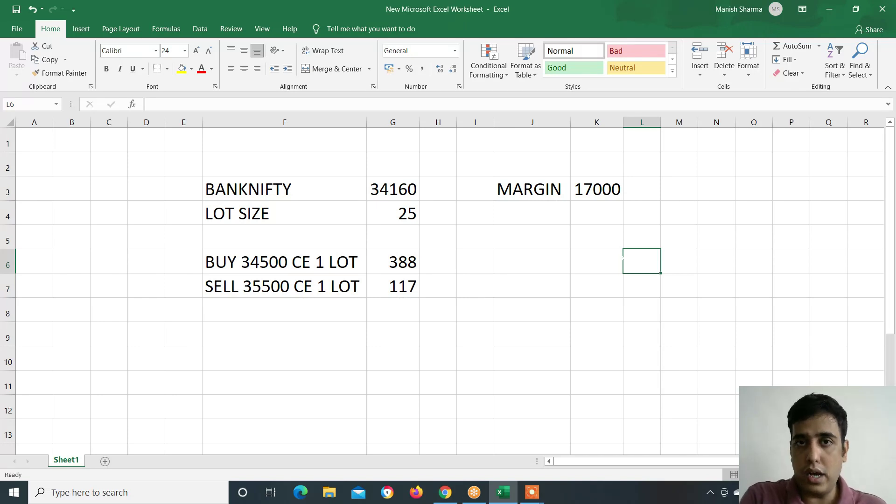
click(284, 261)
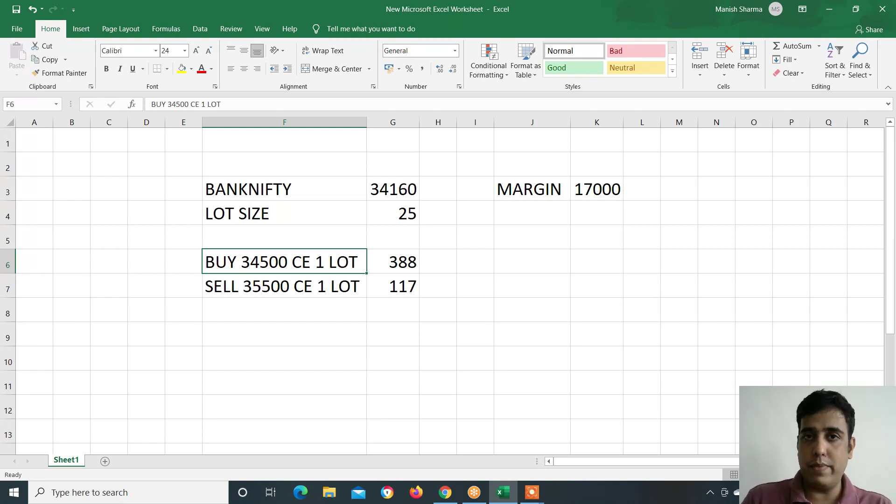
- In AUTO EXCEL SHEET, enter a long 34500 call at 388, short 35500 call at 117, lot size 25, ATM 34100 and strike distance 300
key(alt+Tab)
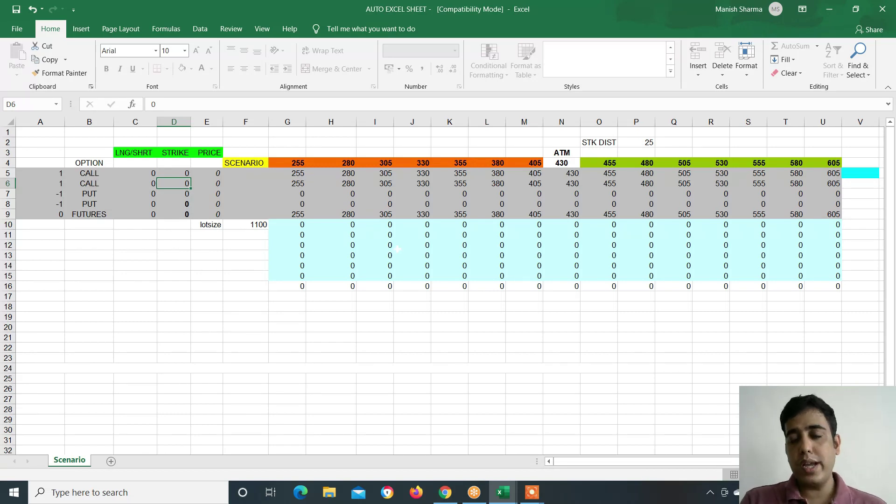
click(148, 173)
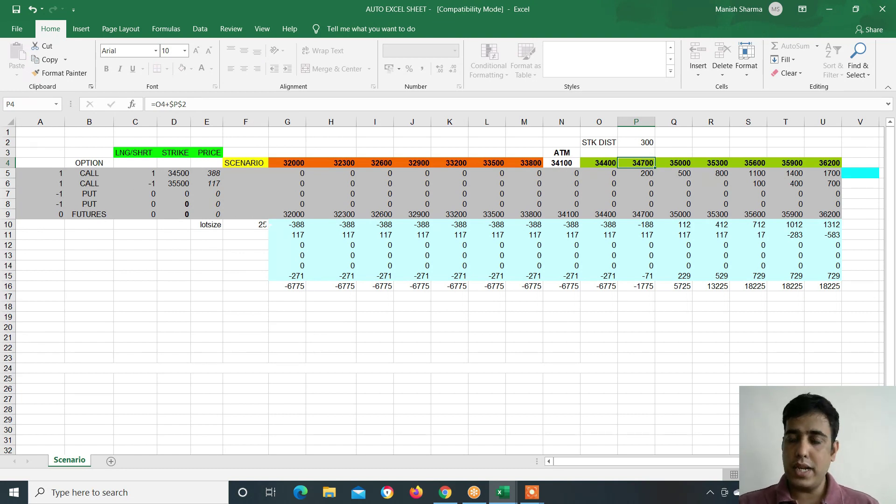
- Change the strike distance in cell P2 to 500 to widen the payoff scenario range around the ATM price
click(556, 162)
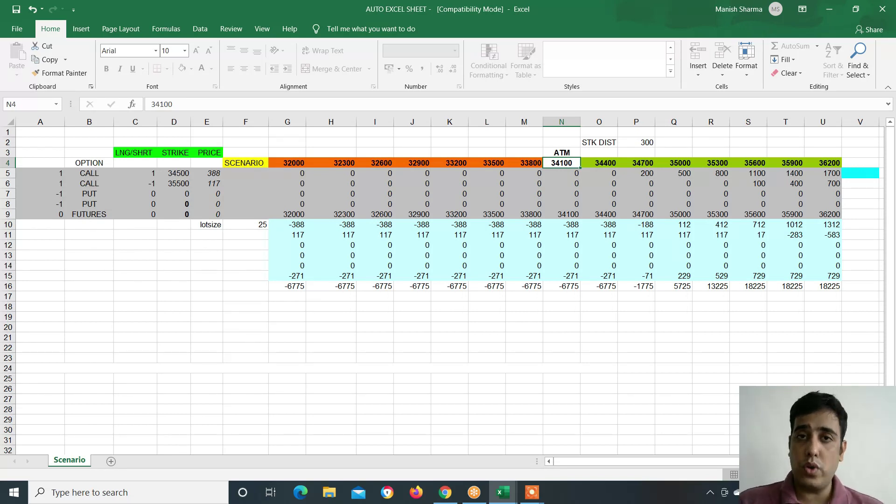
click(645, 142)
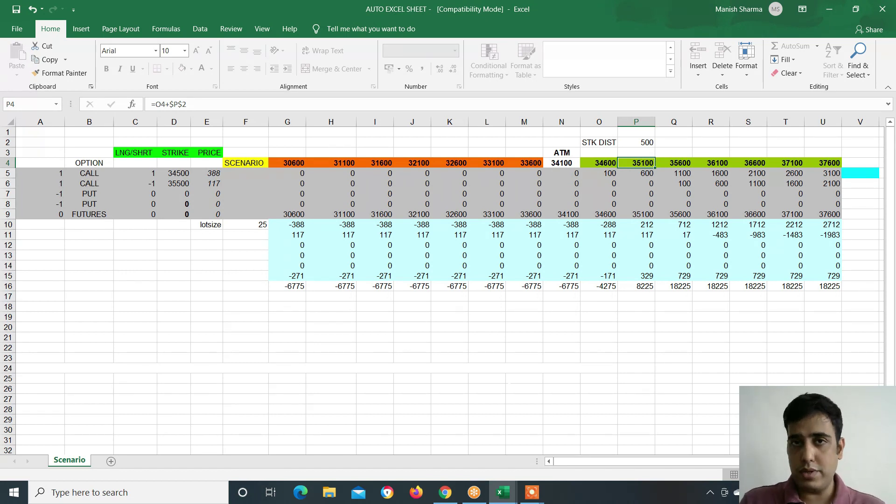
- Switch to LearnMarketsOnline in Chrome and open the Options Trading Course Level 1 (English Language) page from the course store
key(alt+Tab)
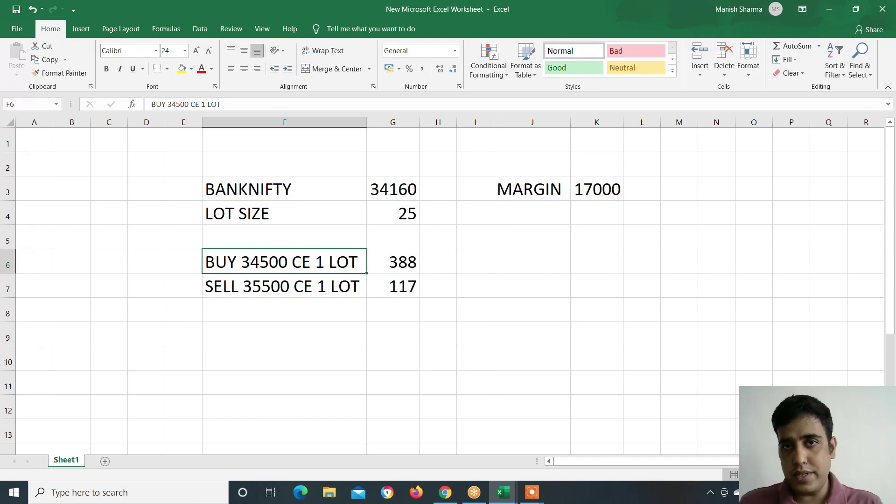
key(alt+Tab)
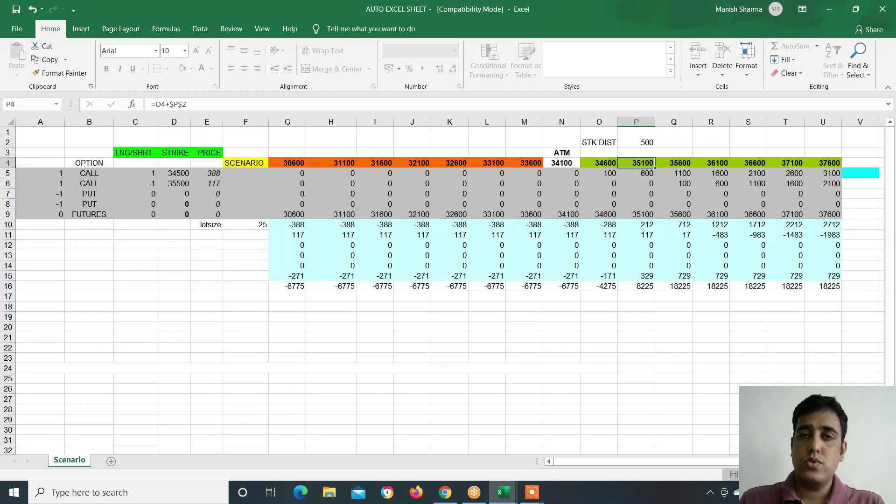
key(alt+Tab)
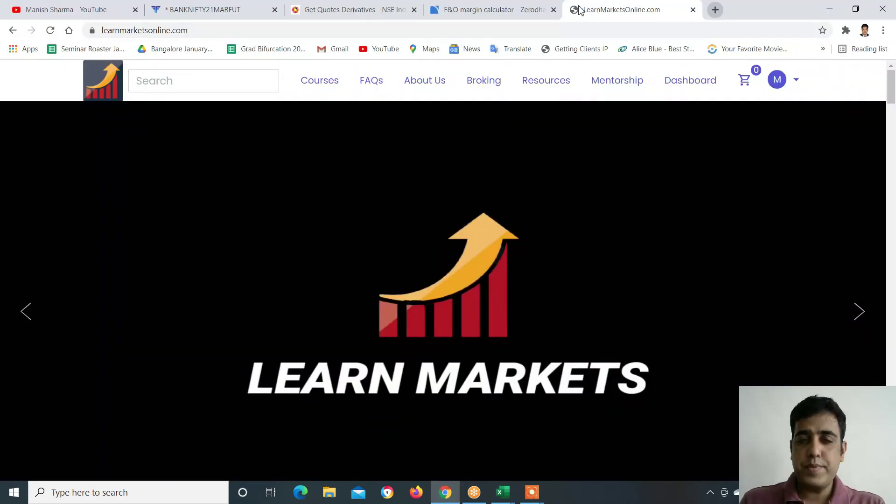
click(312, 88)
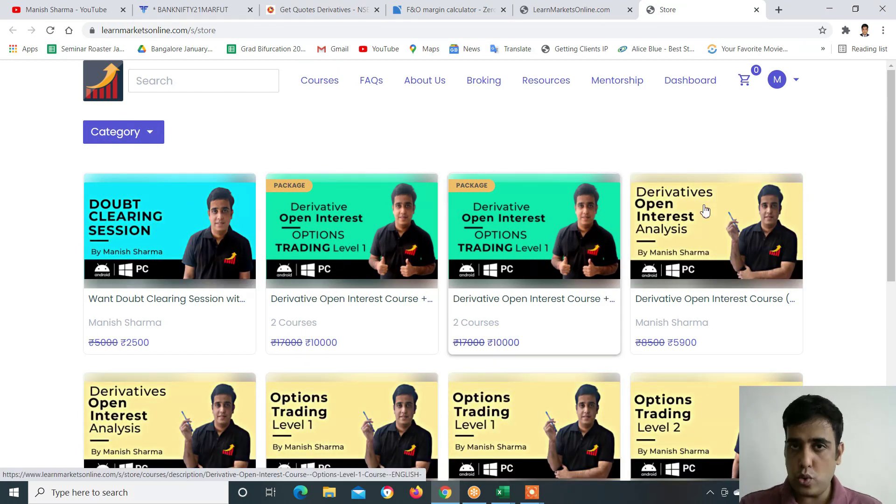
scroll(334, 296, down, 3)
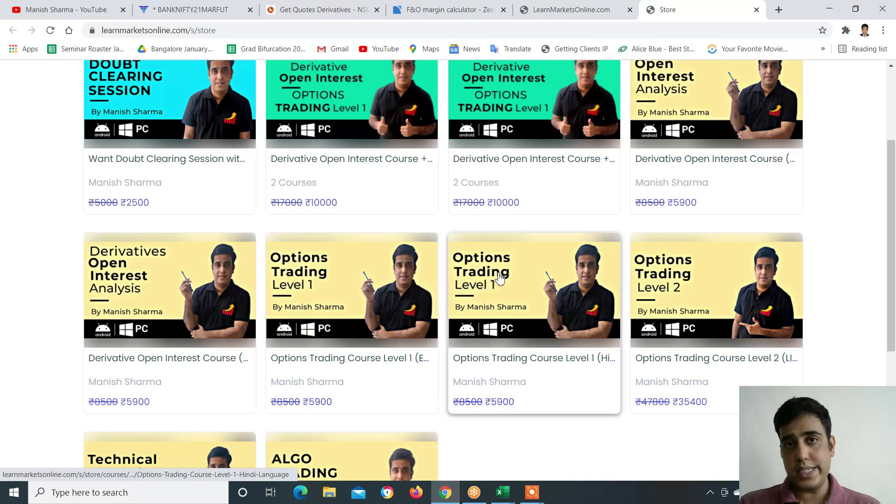
scroll(467, 296, up, 1)
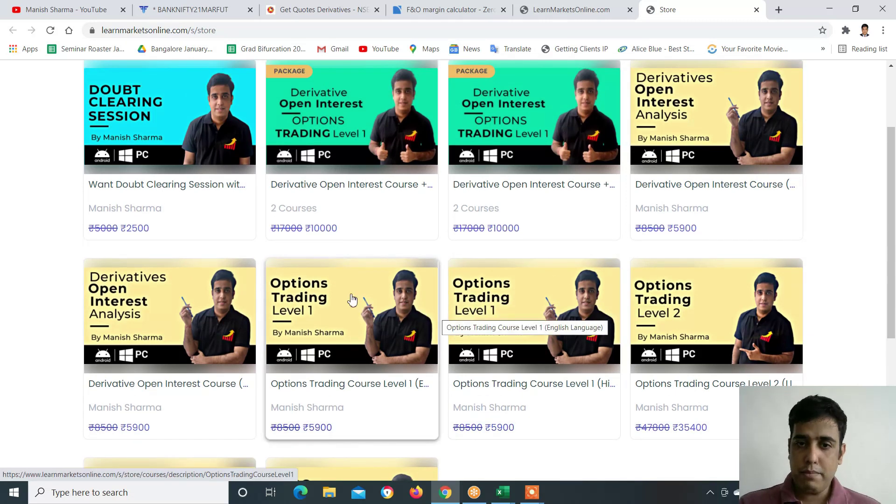
click(352, 326)
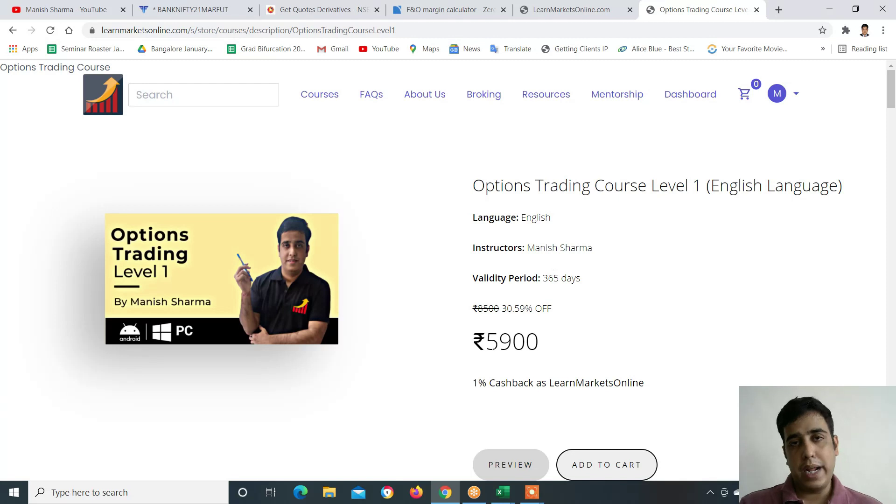
- Examine the Options Trading Course Level 1 lesson list, including the AUTO EXCEL SHEET tool, and look at that sheet in Excel
scroll(625, 325, down, 1)
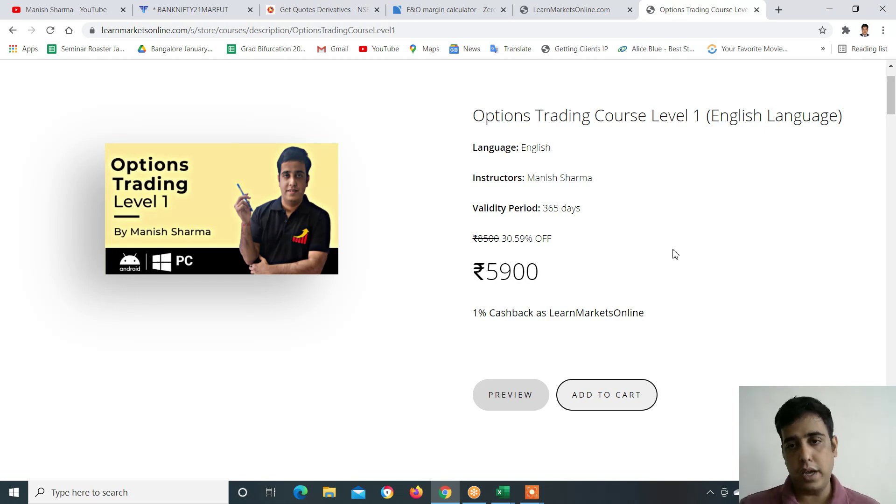
scroll(675, 254, down, 20)
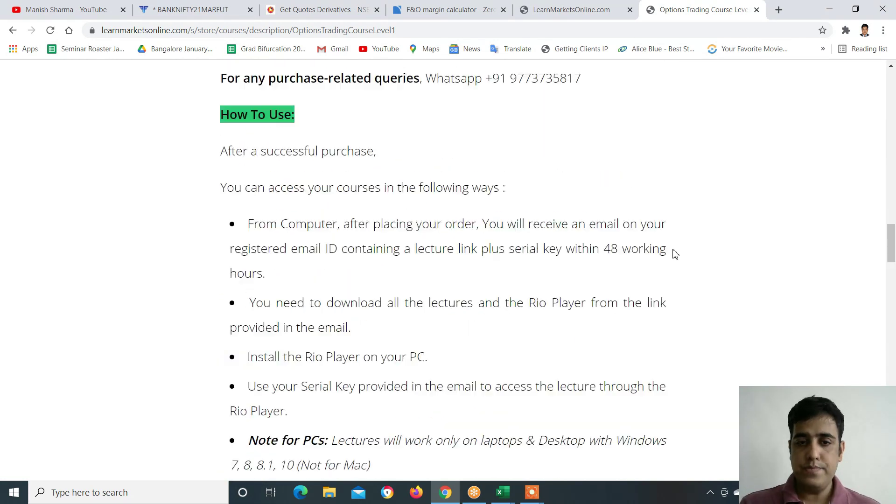
scroll(675, 255, down, 10)
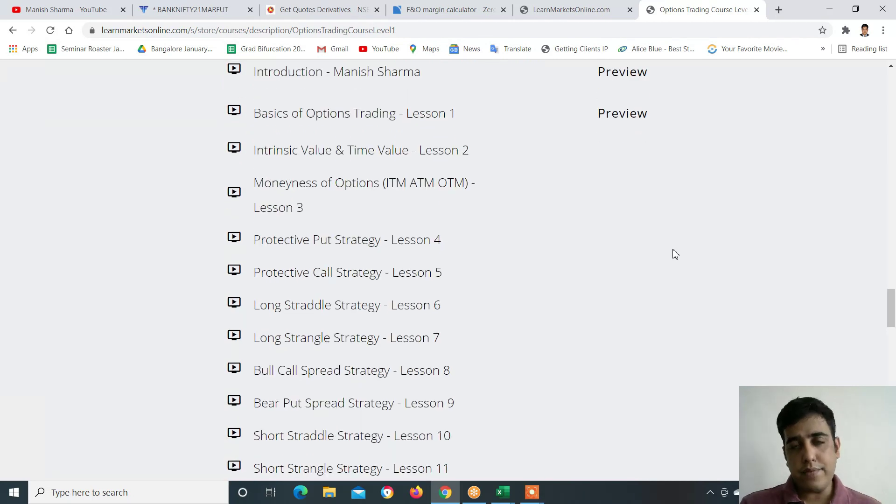
scroll(675, 255, up, 1)
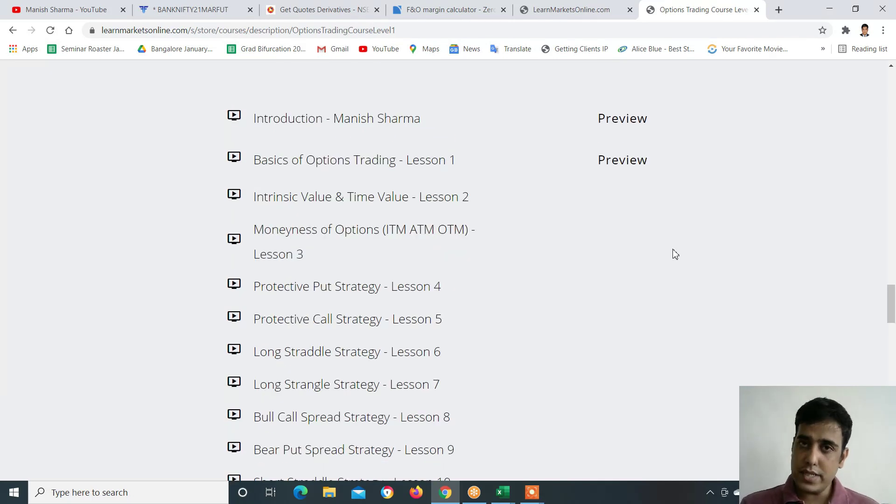
scroll(676, 254, down, 1)
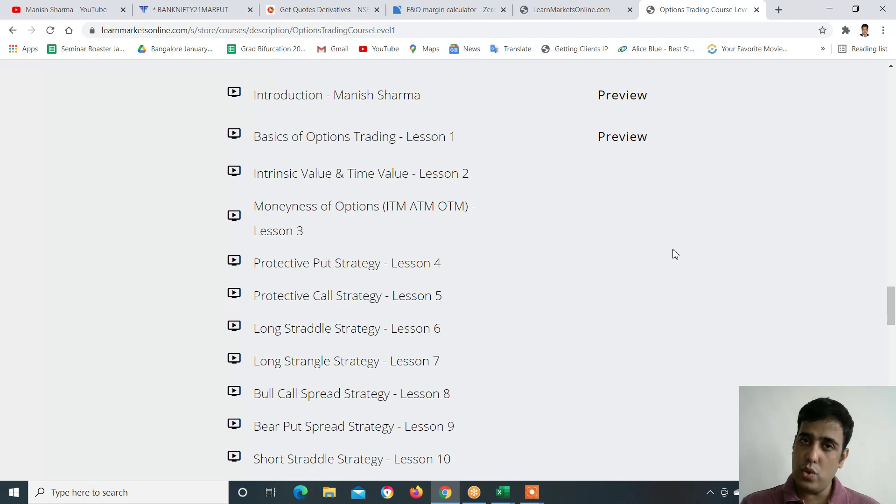
scroll(675, 254, down, 3)
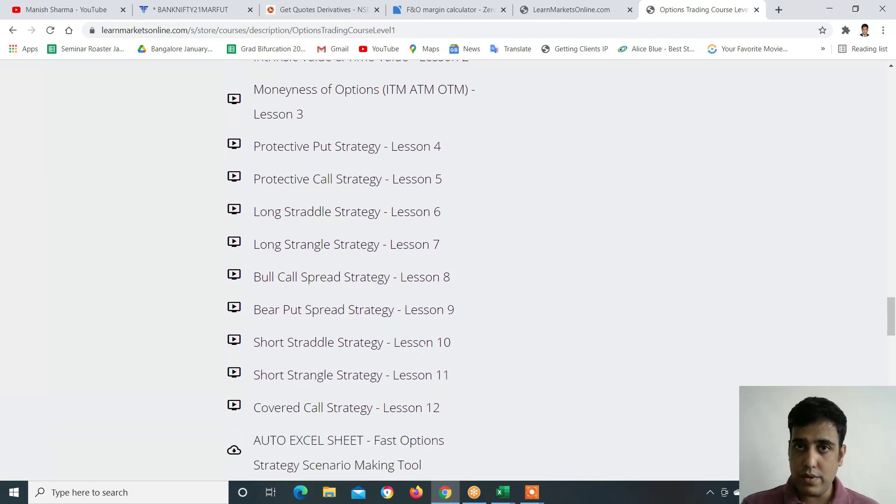
key(alt+Tab)
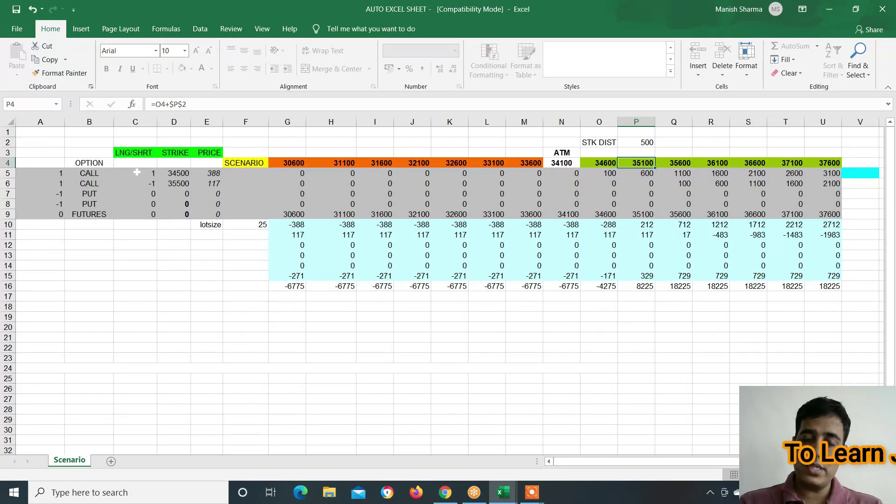
key(alt+Tab)
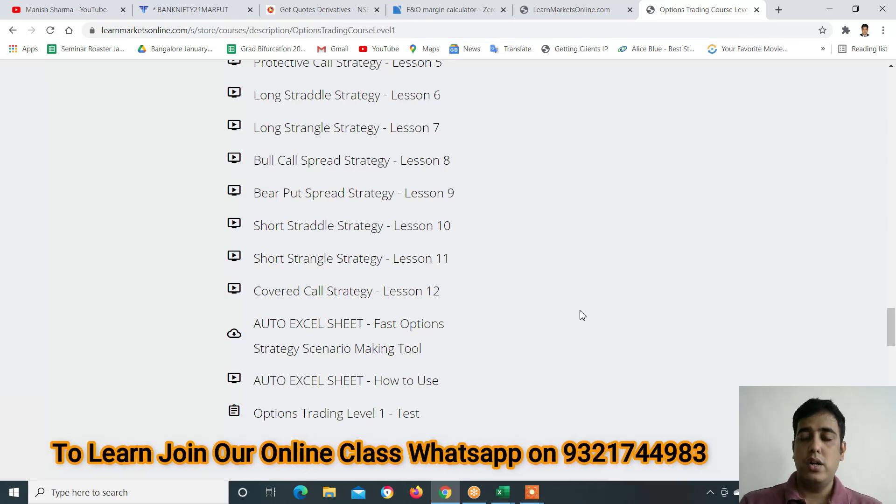
- Open the Derivative Open Interest Course (English Language) from the store and examine its lesson list
scroll(581, 314, up, 2)
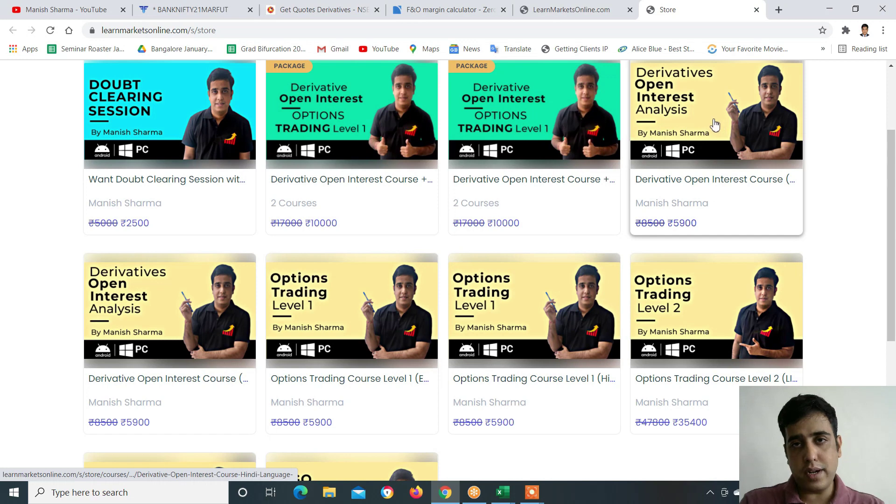
click(700, 122)
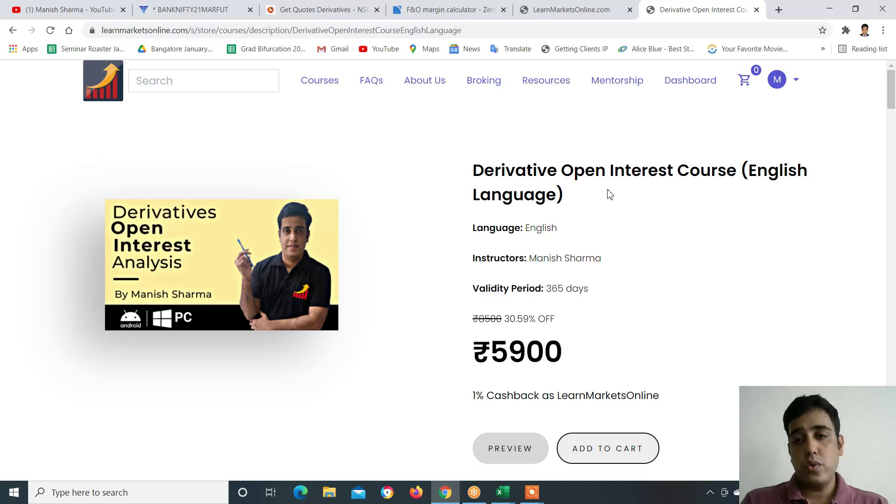
drag(892, 100, 895, 328)
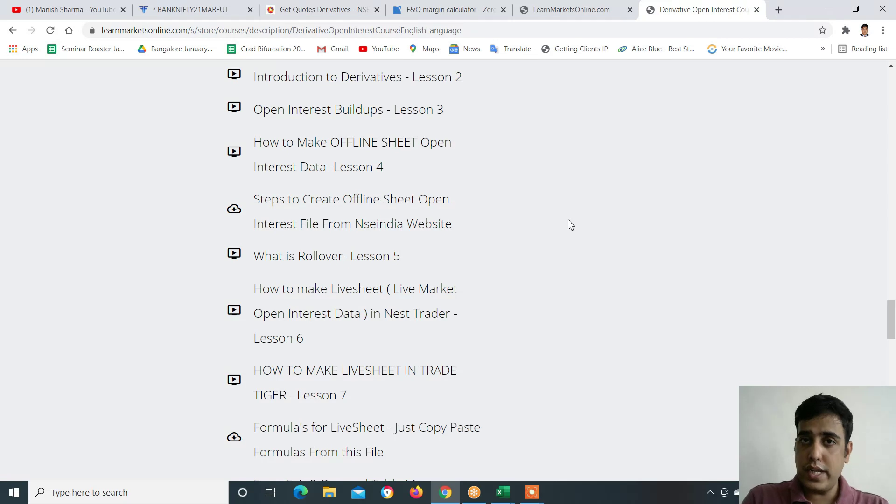
- Return to the course store, open the English Derivative Open Interest + Options Level 1 package and examine its price and package contents
drag(891, 322, 893, 91)
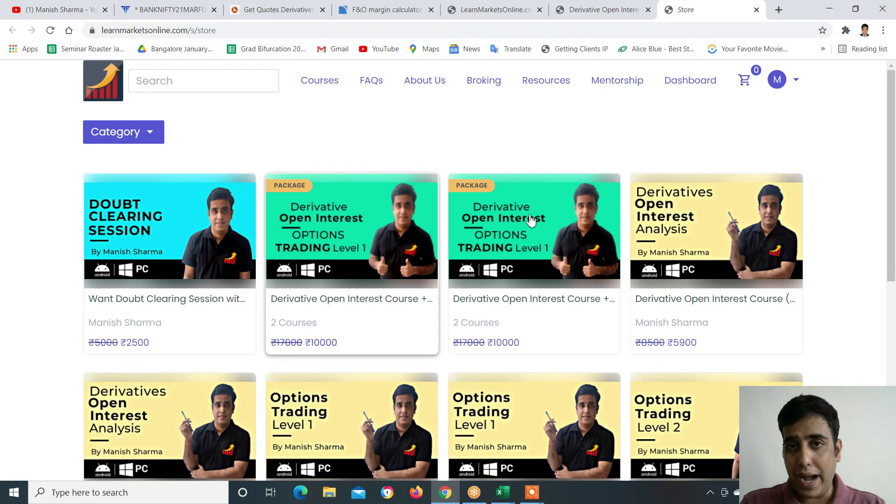
click(492, 229)
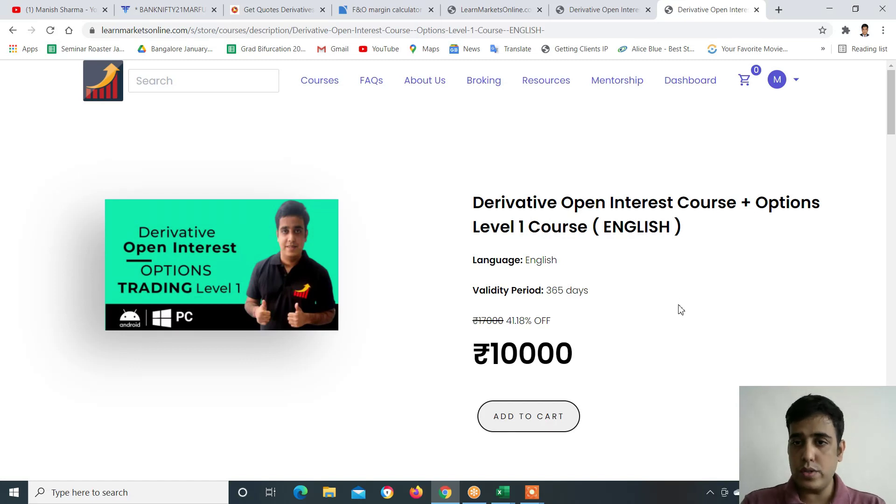
scroll(681, 309, down, 1)
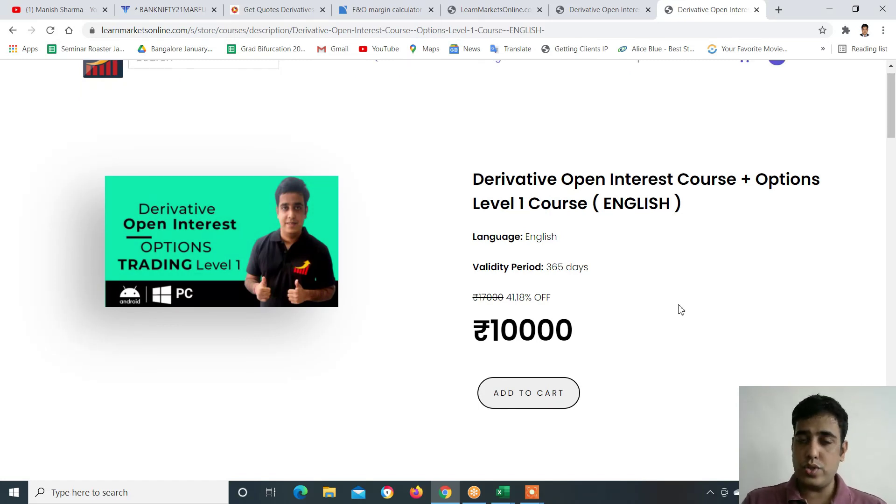
scroll(680, 309, down, 10)
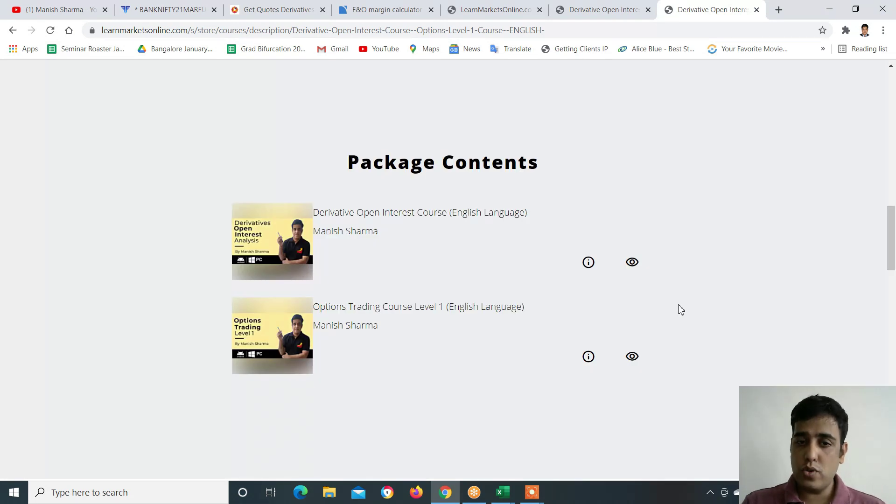
scroll(681, 310, up, 10)
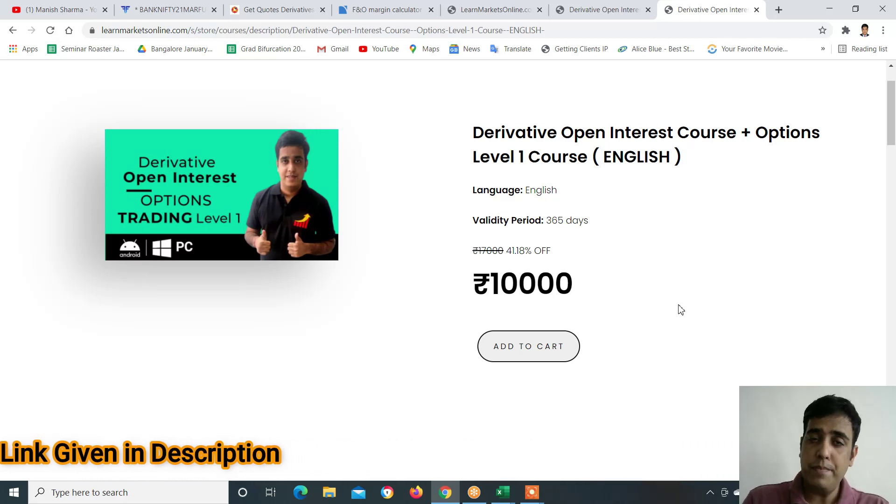
scroll(672, 312, up, 2)
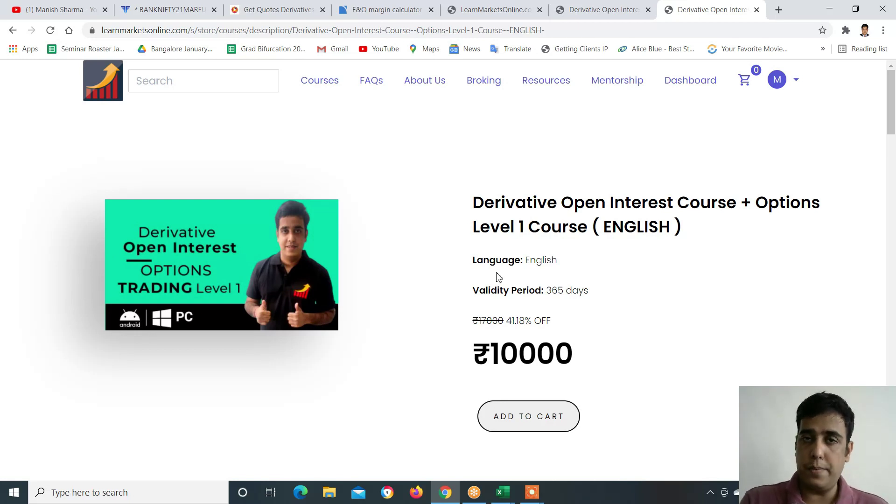
- Switch back to the Excel strategy worksheet and review the margin in K3 and the buy leg in F6
key(alt+Tab)
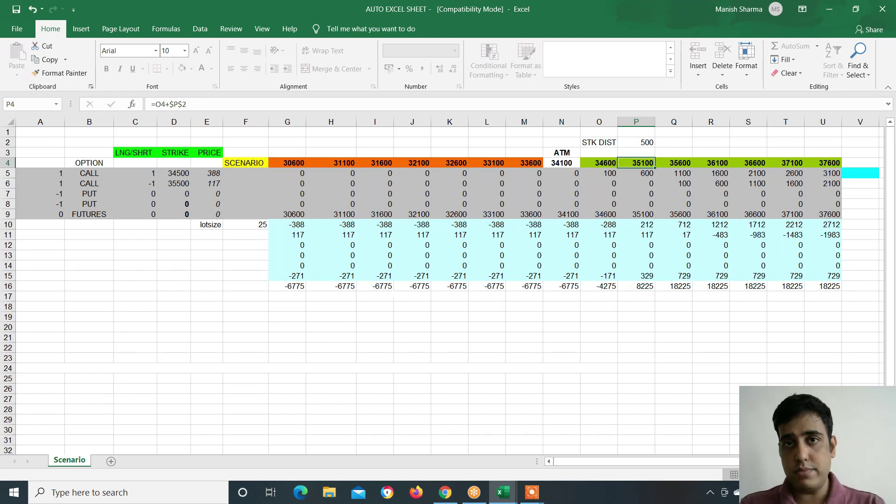
key(alt+Tab)
click(607, 187)
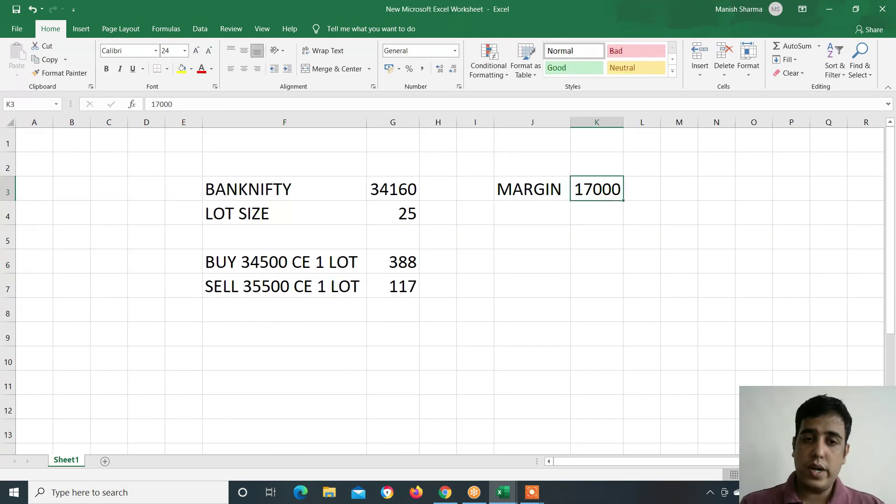
click(294, 261)
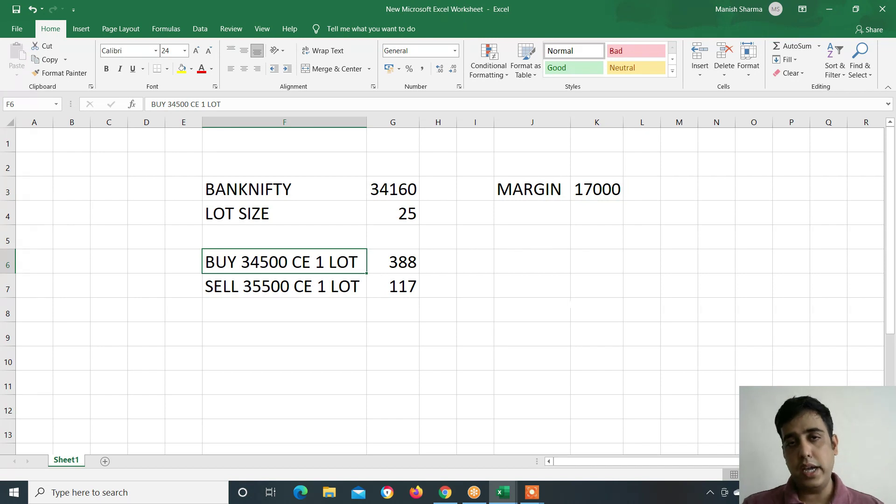
click(568, 307)
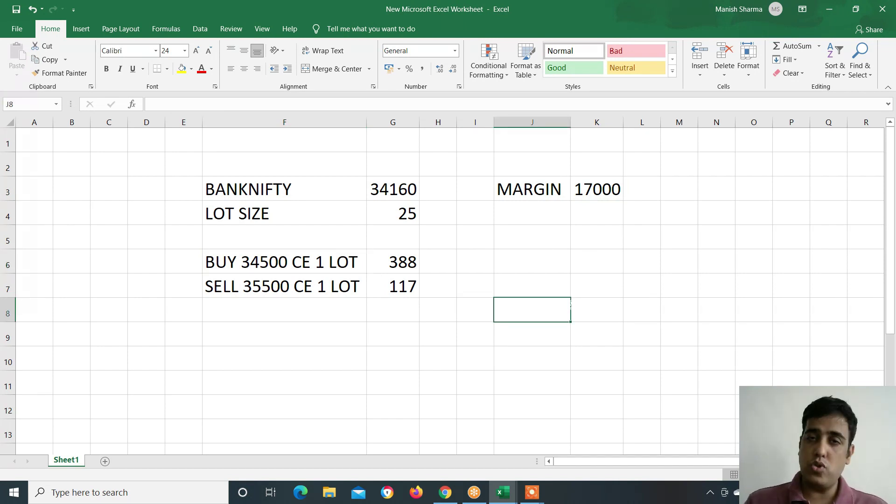